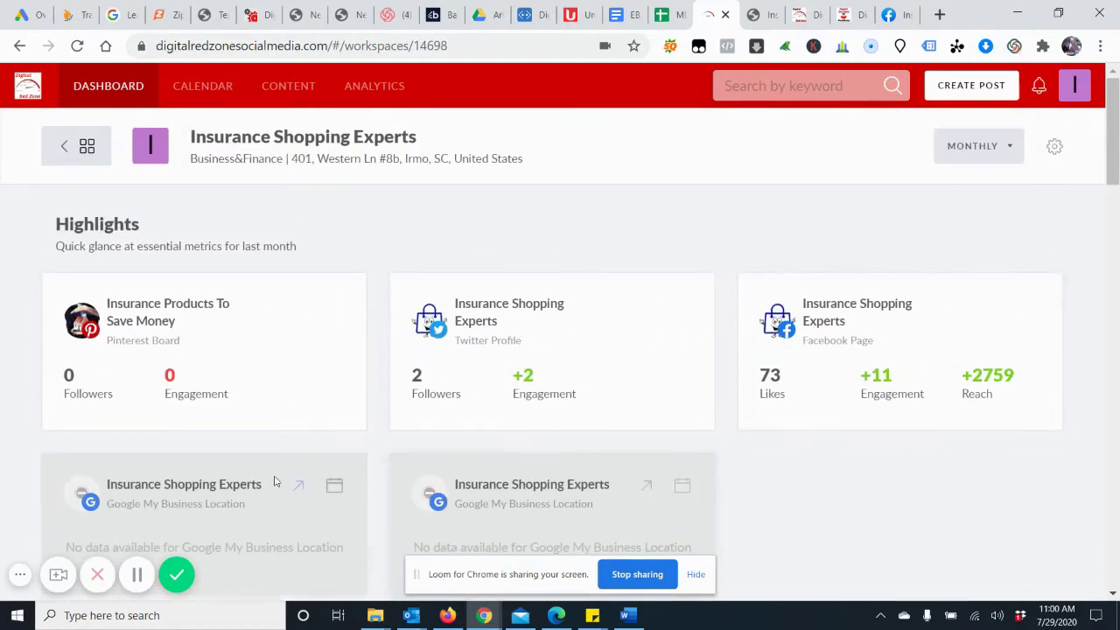
Step: Review the dashboard's last-month figures: Facebook +1 like, +11 engagement, +2759 reach, 1 scheduled post
scroll(39, 359, "down", 3)
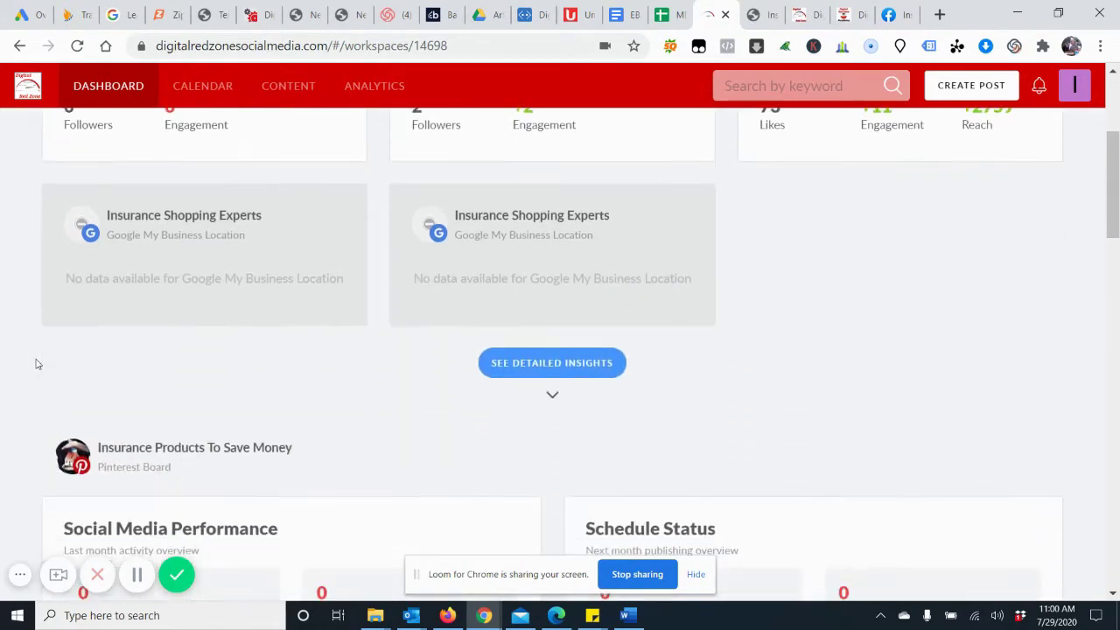
scroll(37, 364, "down", 5)
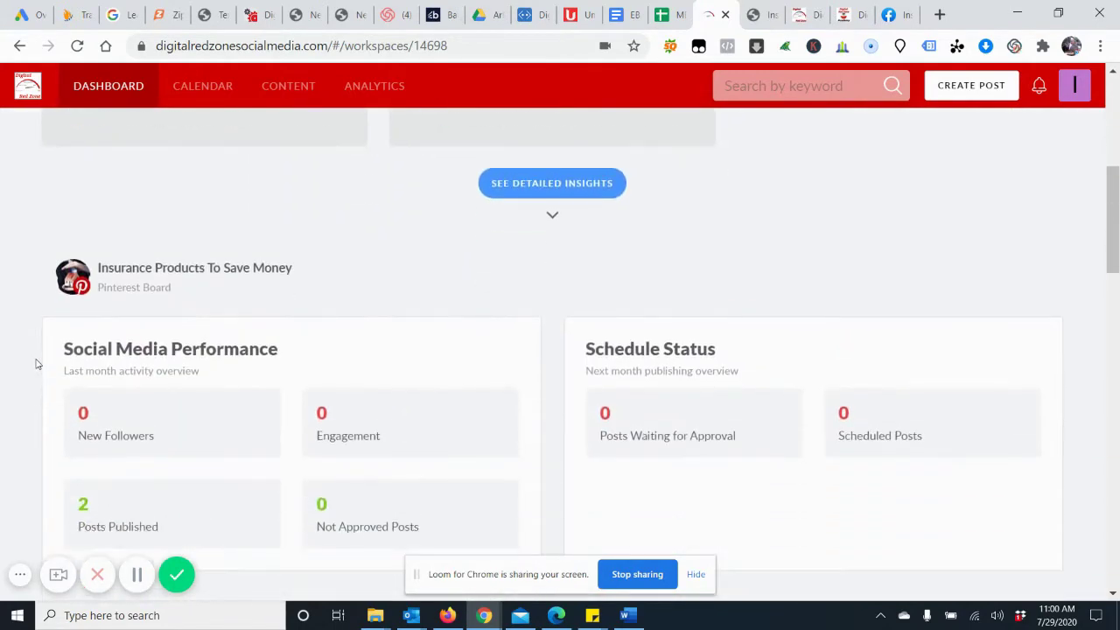
scroll(37, 364, "down", 5)
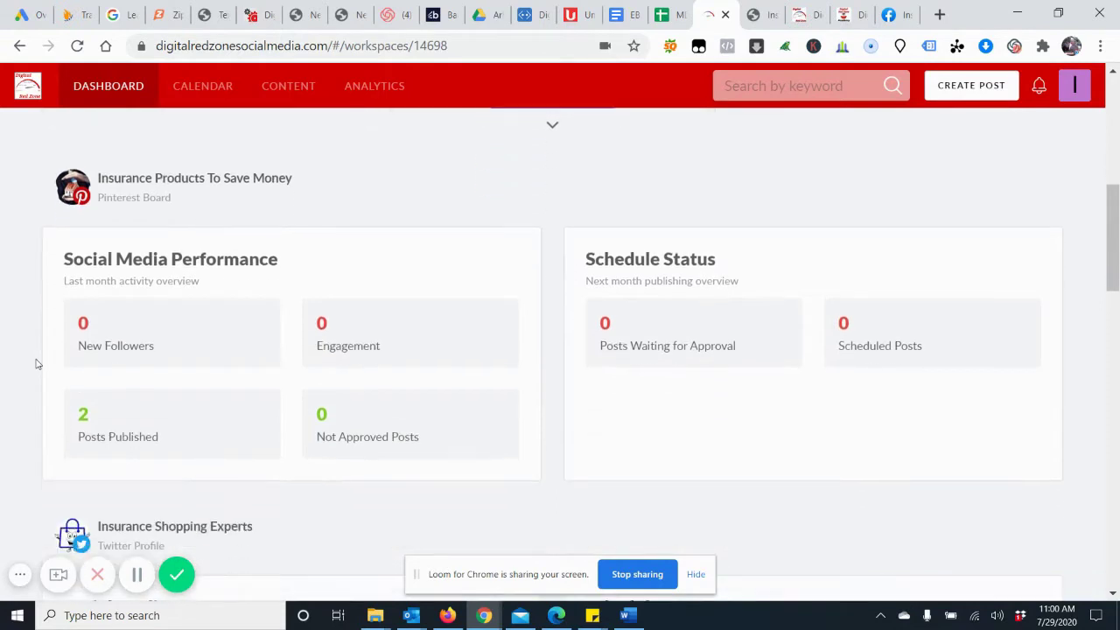
scroll(36, 364, "down", 5)
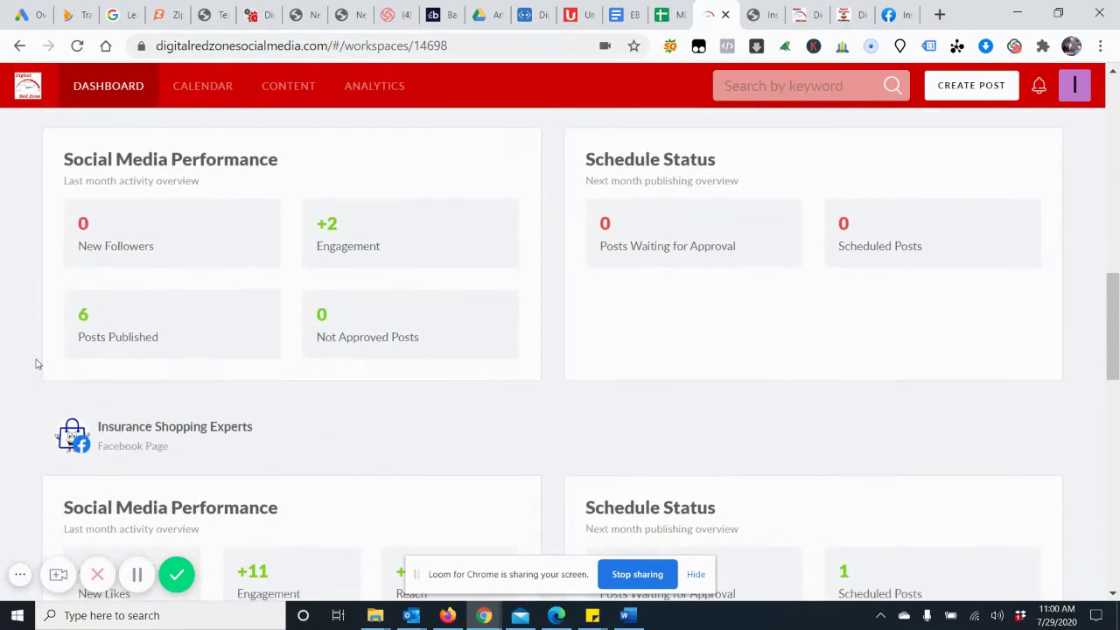
scroll(37, 363, "up", 1)
scroll(37, 364, "down", 1)
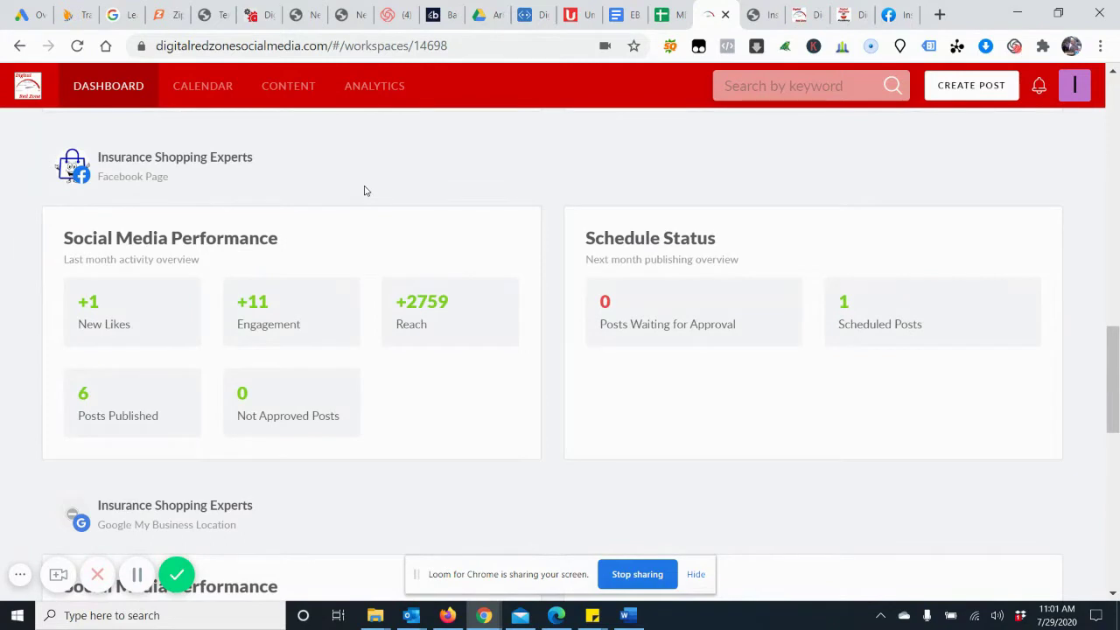
mouse_move(375, 98)
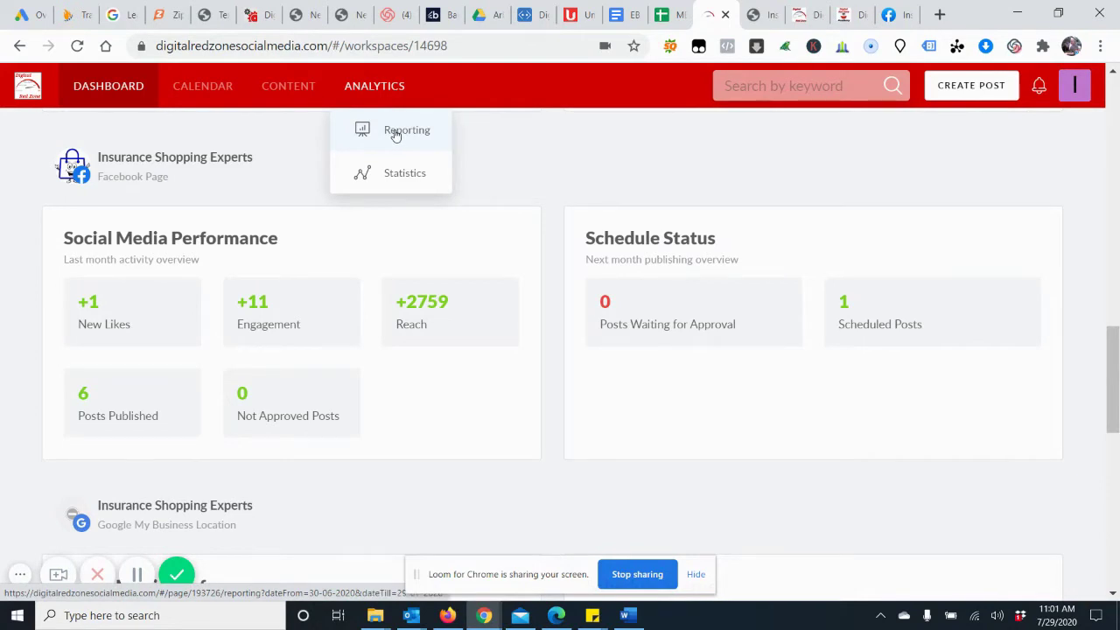
Step: Open Analytics > Reporting for the Insurance Shopping Experts Facebook Page, Jun 30 – Jul 29, 2020
left_click(394, 135)
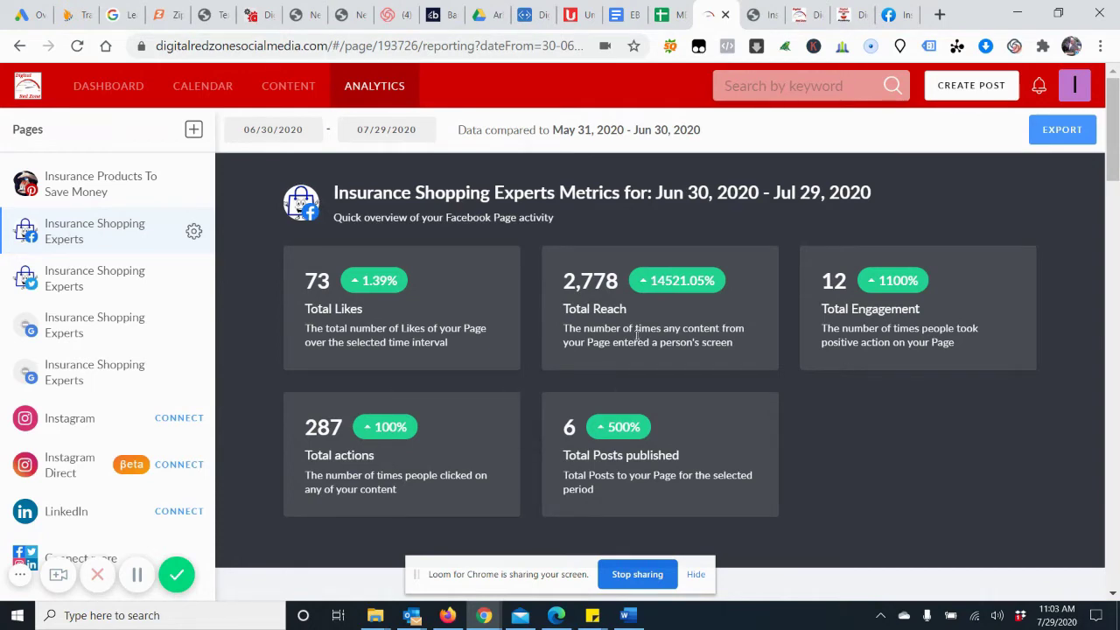
scroll(632, 343, "down", 2)
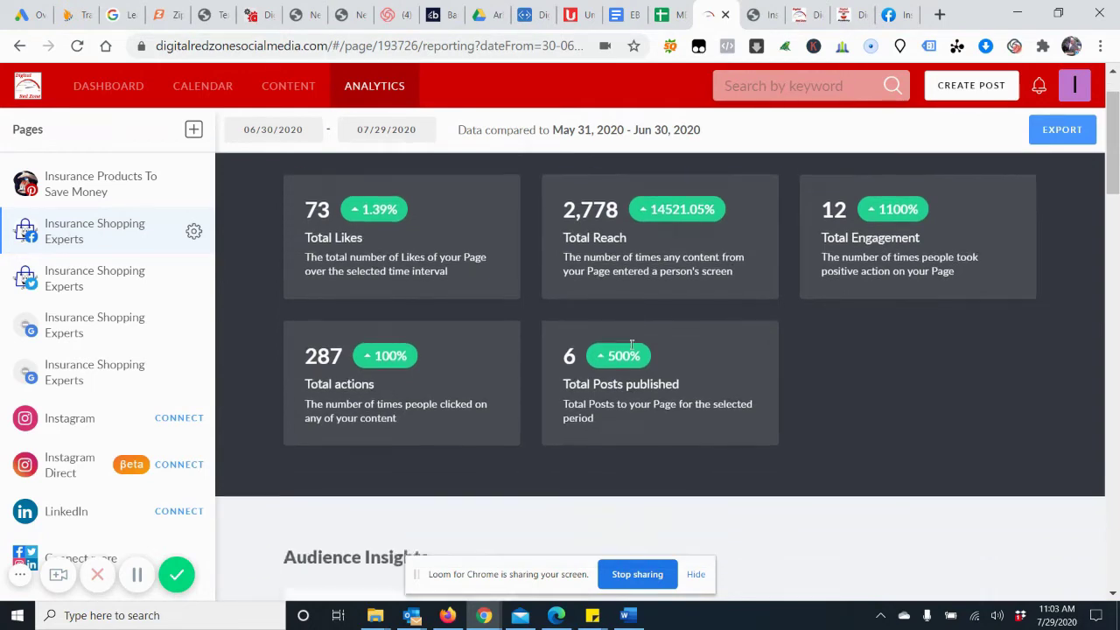
scroll(629, 351, "down", 1)
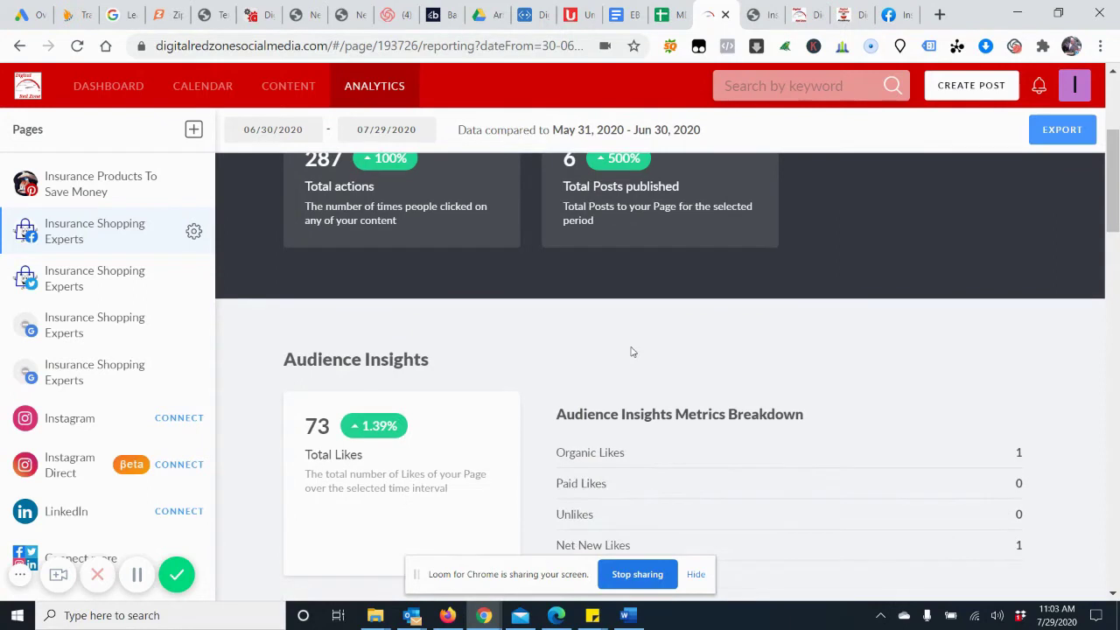
scroll(633, 352, "down", 1)
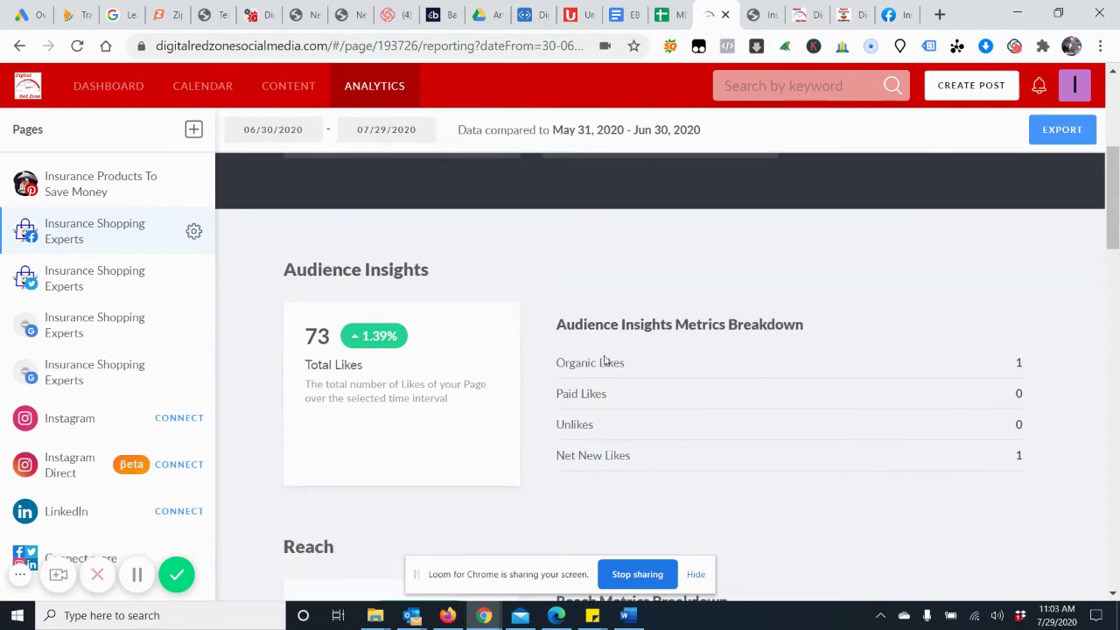
scroll(585, 382, "down", 1)
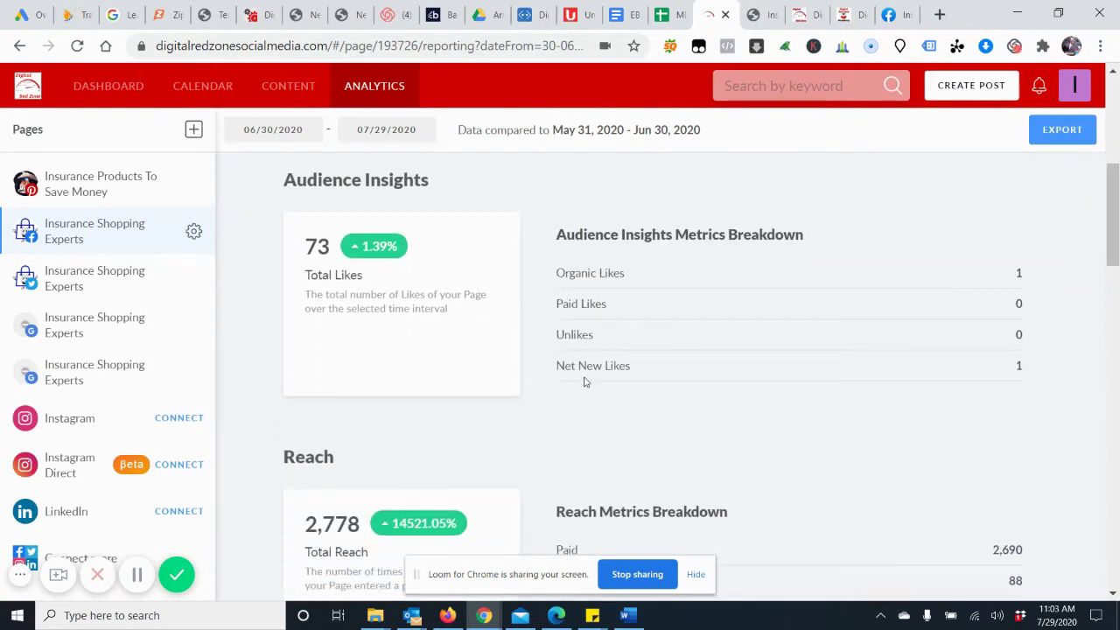
scroll(585, 382, "up", 1)
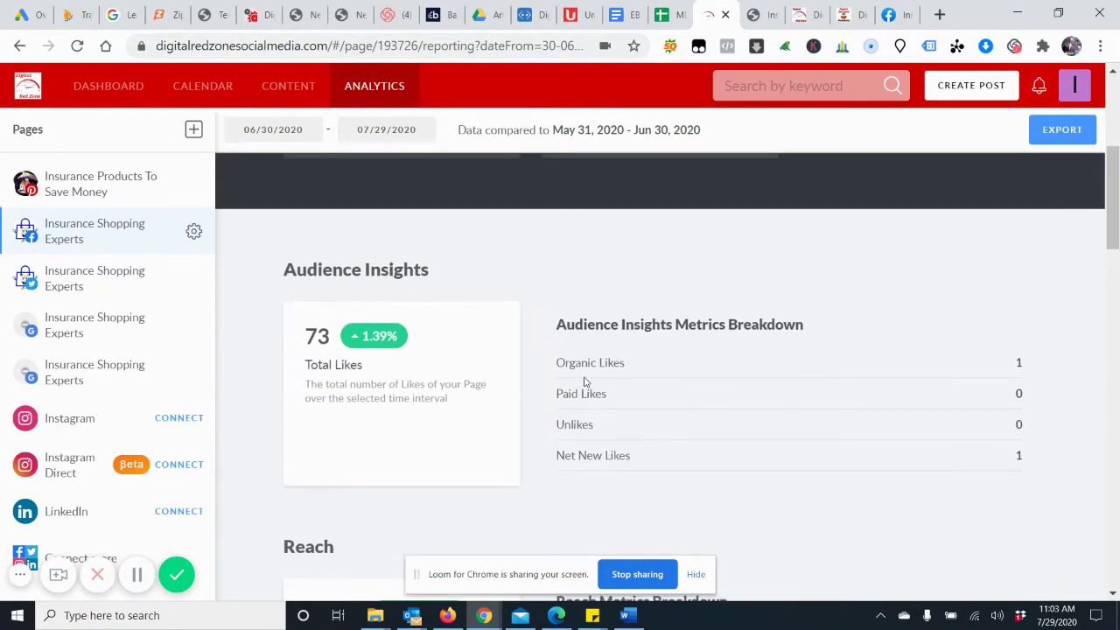
scroll(584, 381, "up", 2)
scroll(583, 376, "up", 2)
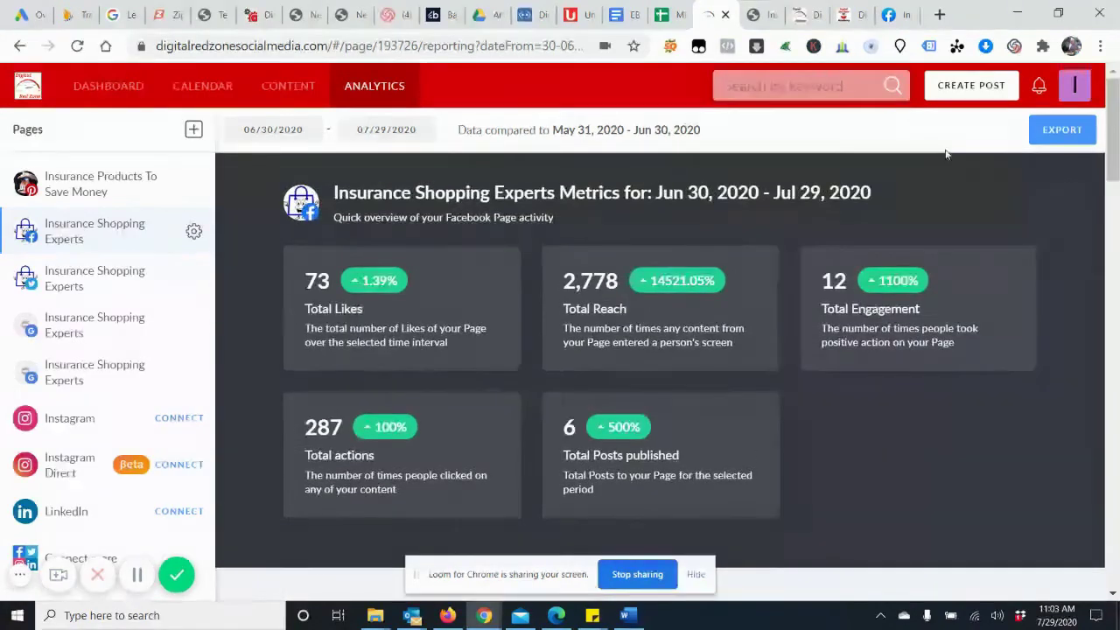
left_click(901, 12)
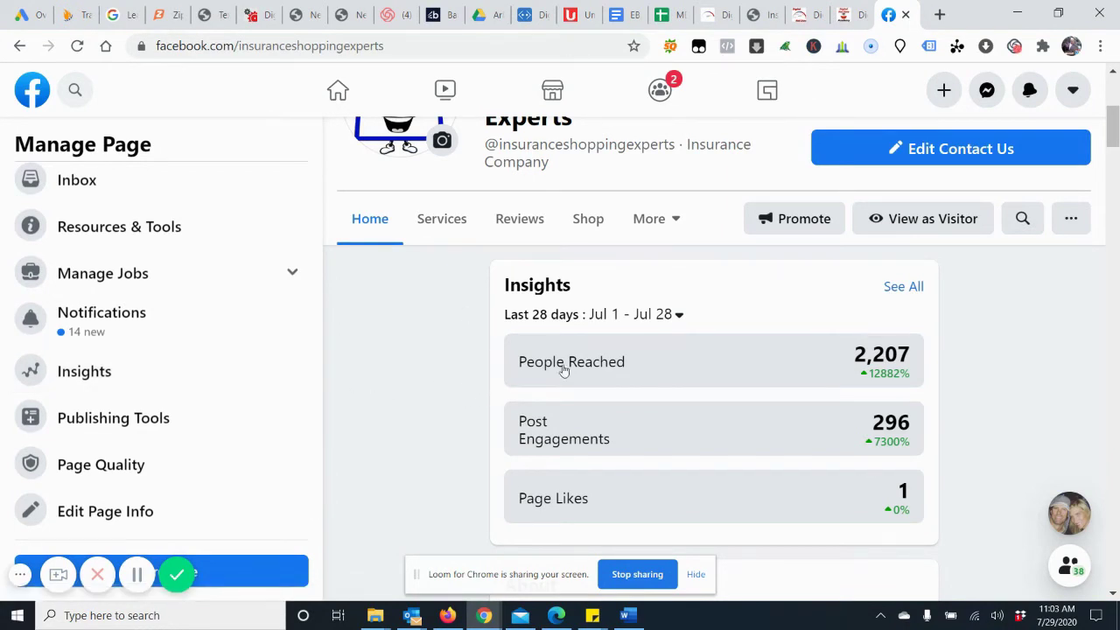
left_click(715, 14)
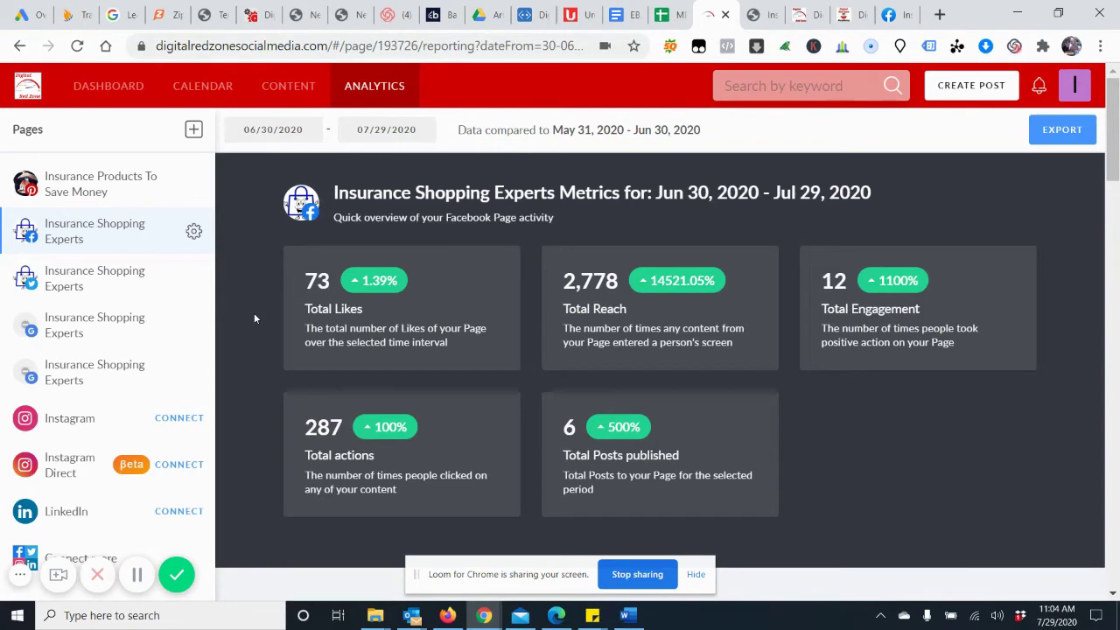
Step: Export the Facebook Page metrics report and dismiss the 'Your report is ready!' prompt
mouse_move(370, 93)
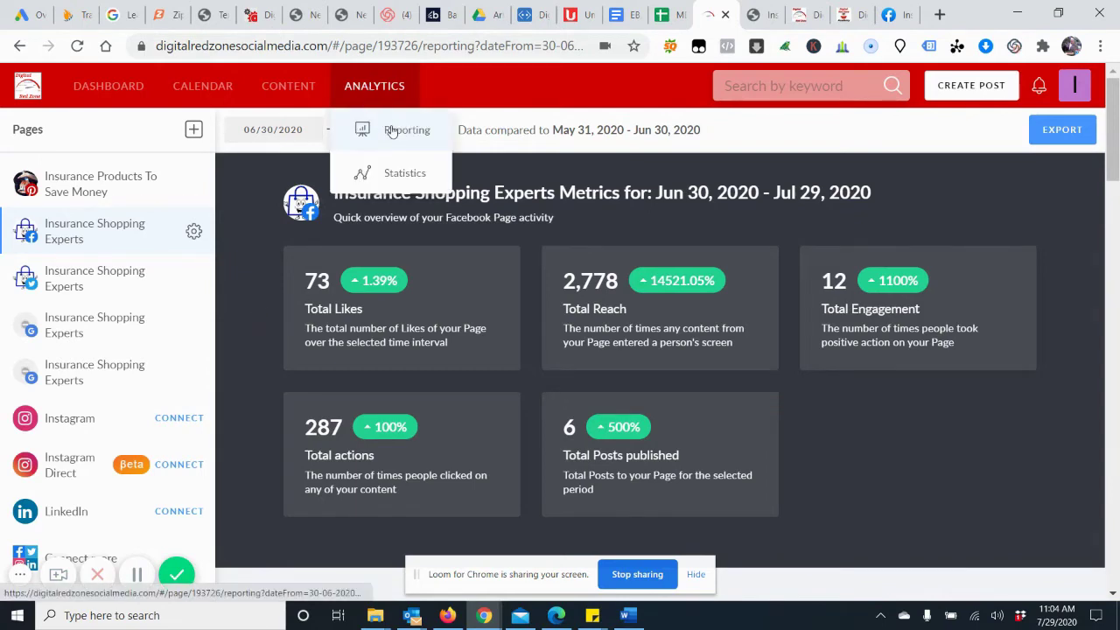
left_click(1052, 140)
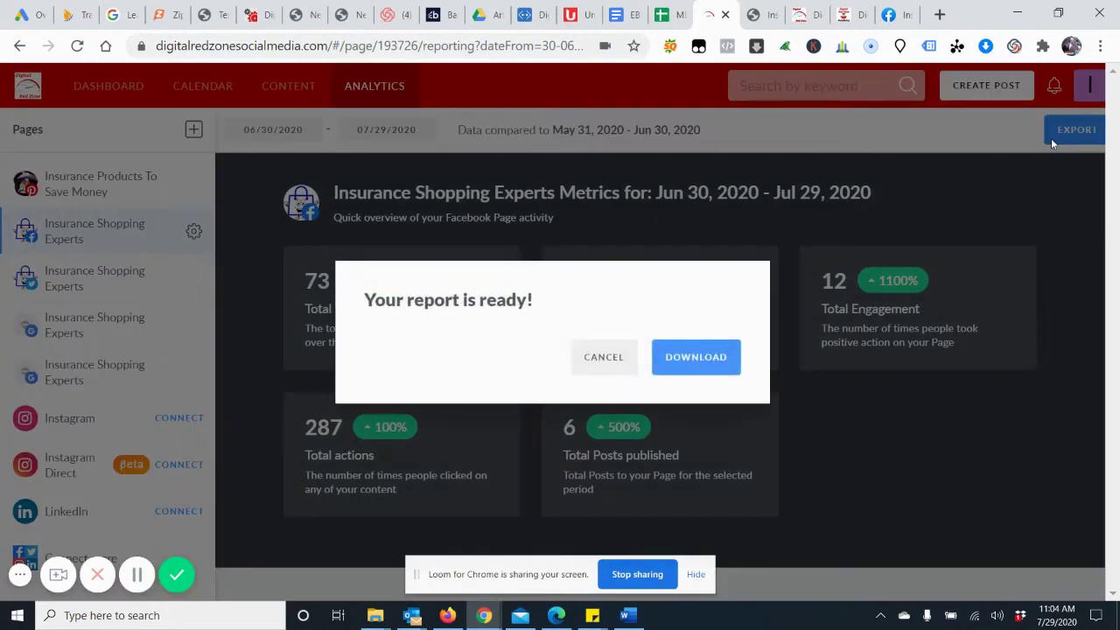
left_click(591, 362)
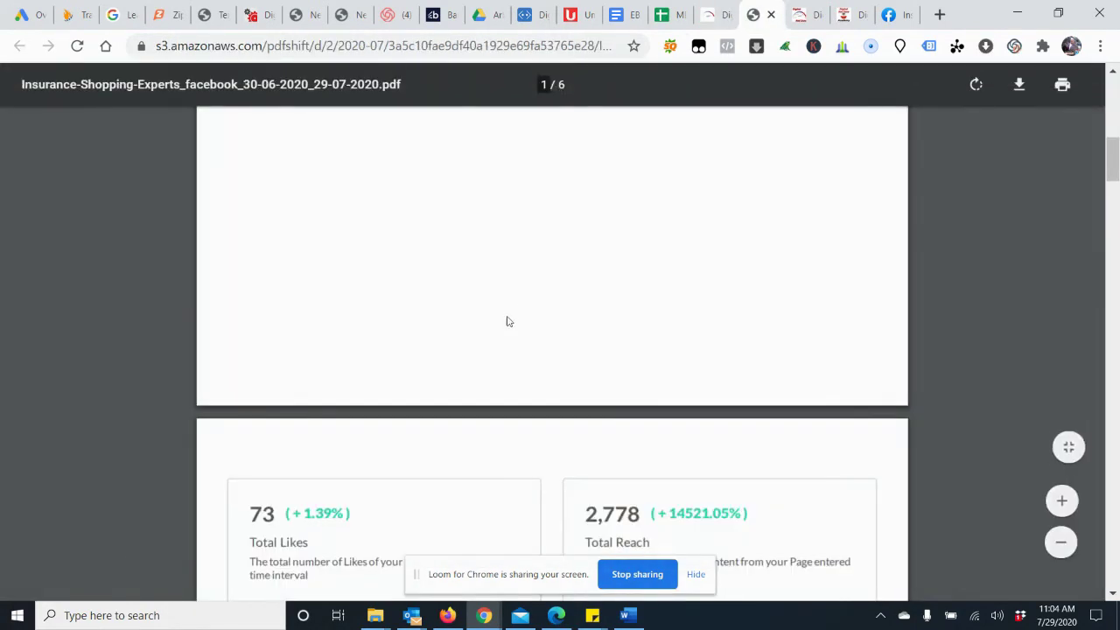
Step: Scroll through the exported Insurance-Shopping-Experts Facebook PDF, then close its tab to return to the report
scroll(328, 369, "down", 2)
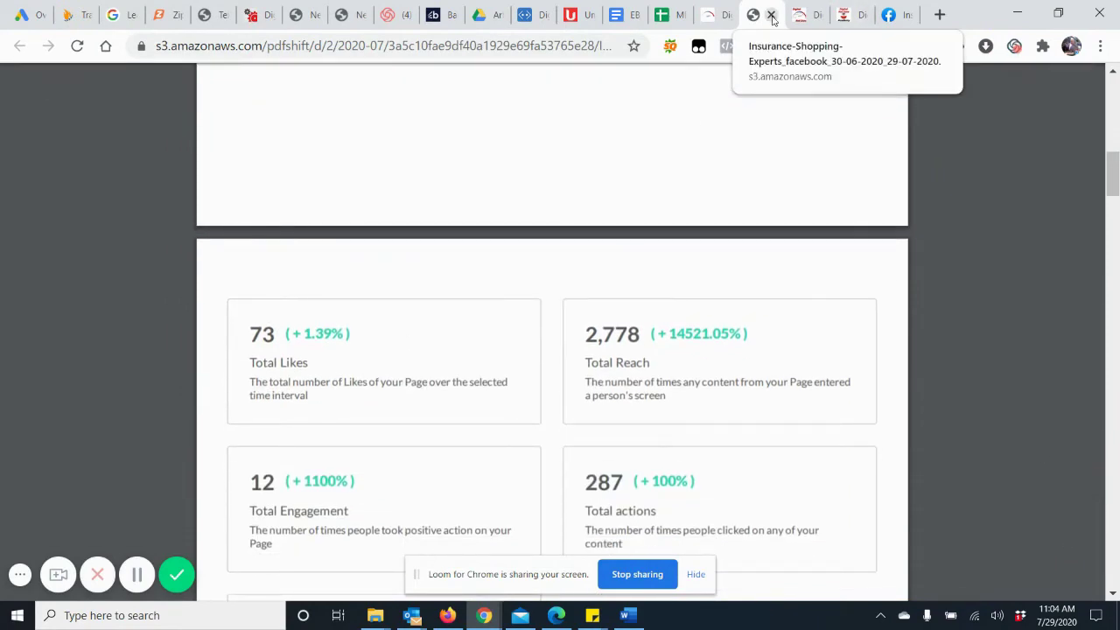
left_click(772, 18)
left_click(722, 15)
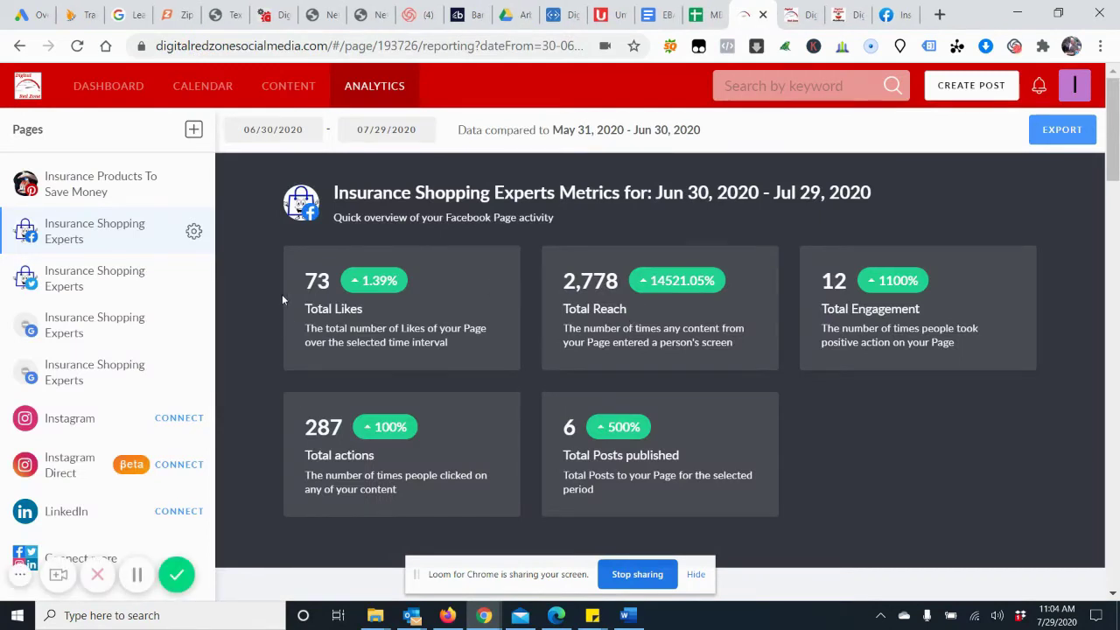
Step: Open Analytics > Statistics, use the Sort by most box, and highlight 'Average reach: 71'
mouse_move(365, 98)
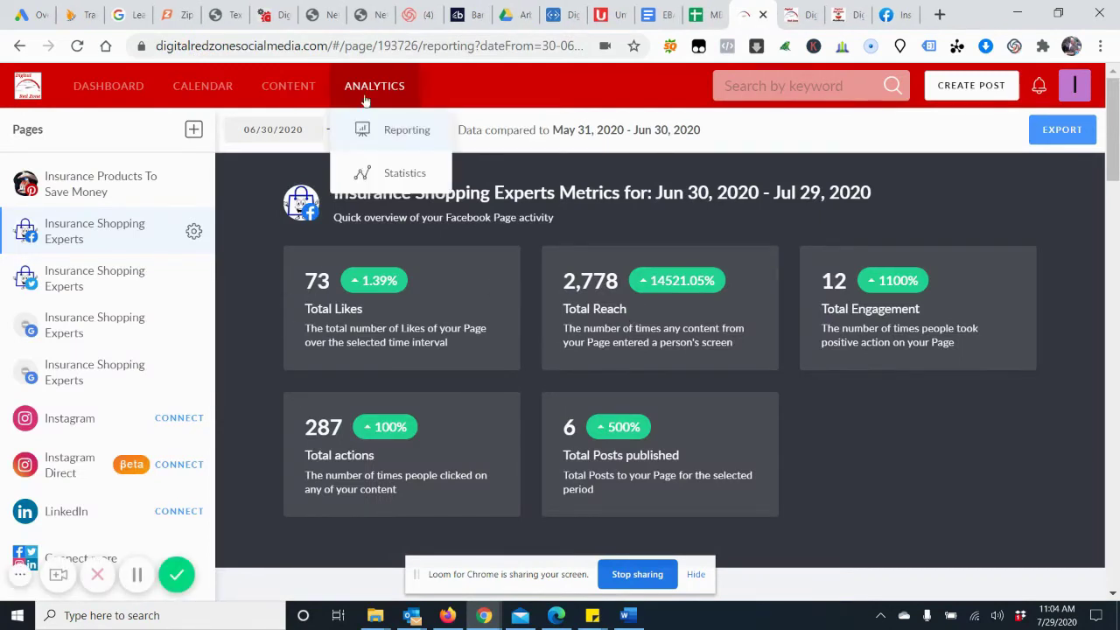
left_click(391, 178)
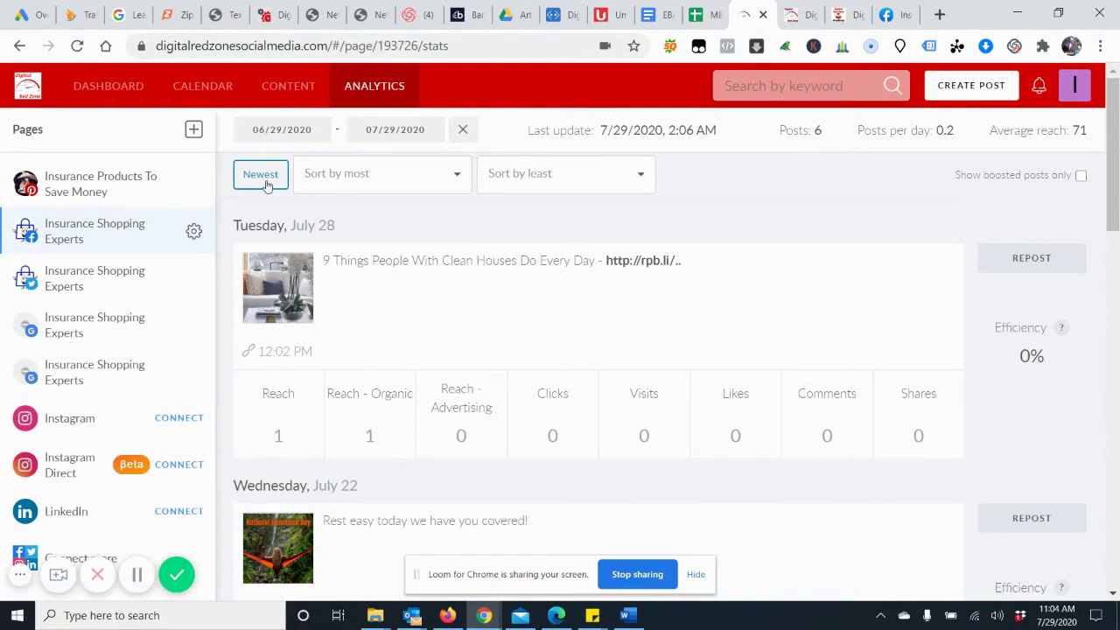
left_click(364, 181)
left_click_drag(1011, 131, 1086, 135)
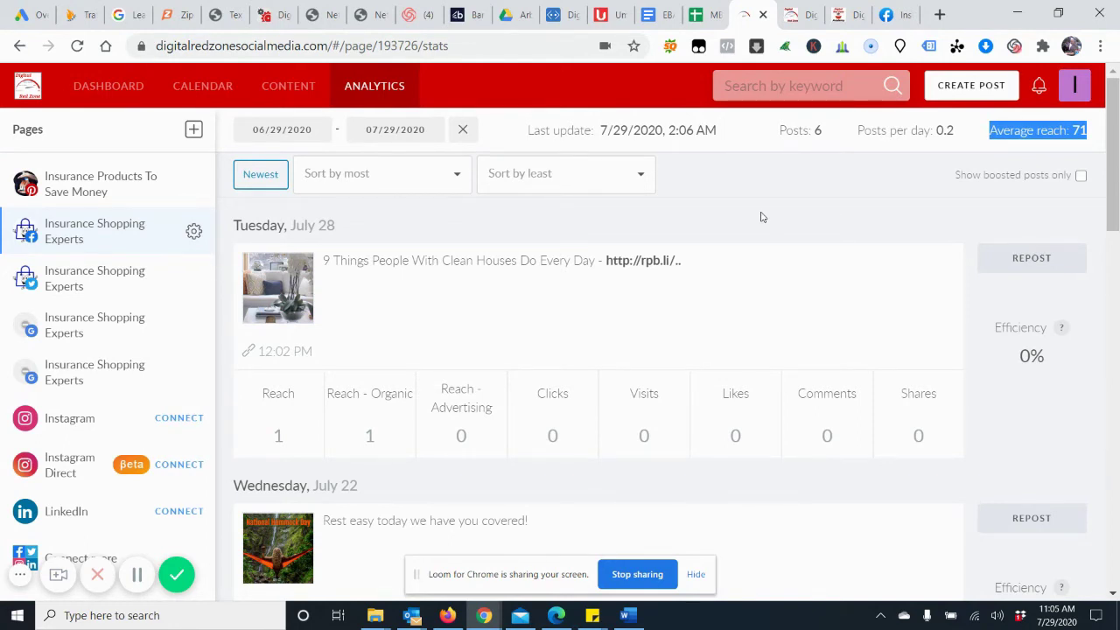
scroll(761, 216, "down", 1)
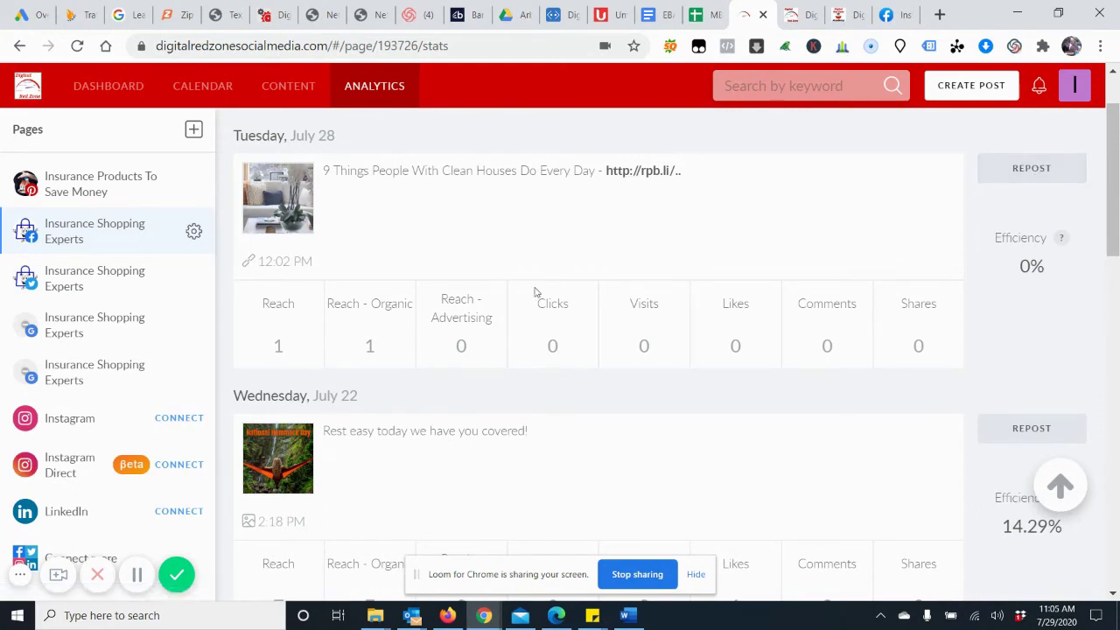
Step: Scroll through each post's stats to the boosted June 30 post: 2,193 reach, 246 clicks, 3 likes
scroll(537, 256, "up", 1)
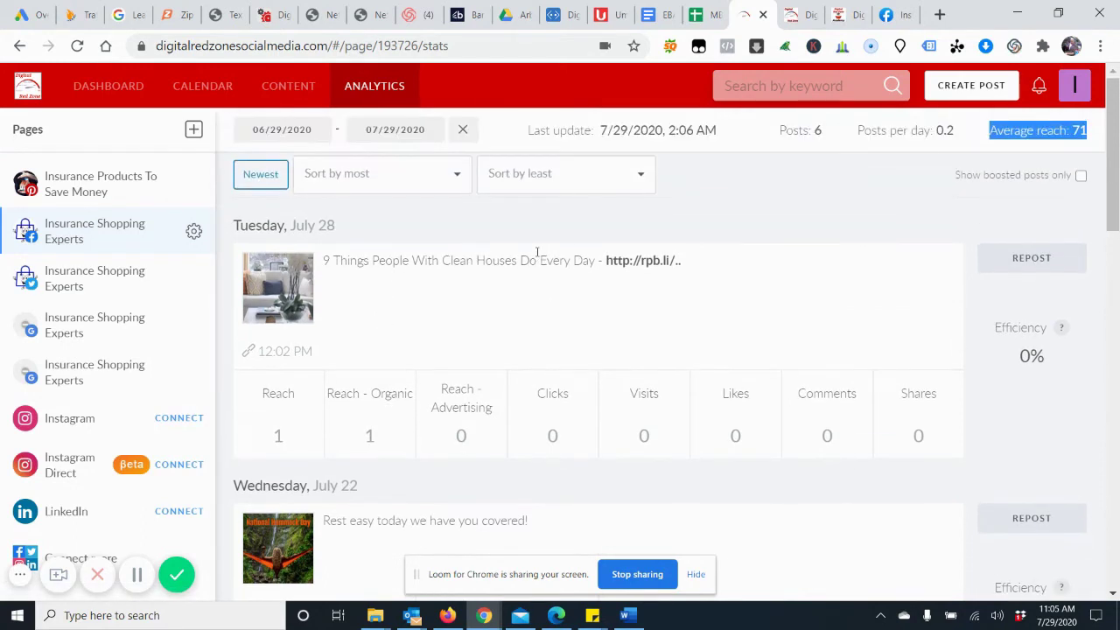
scroll(537, 254, "down", 1)
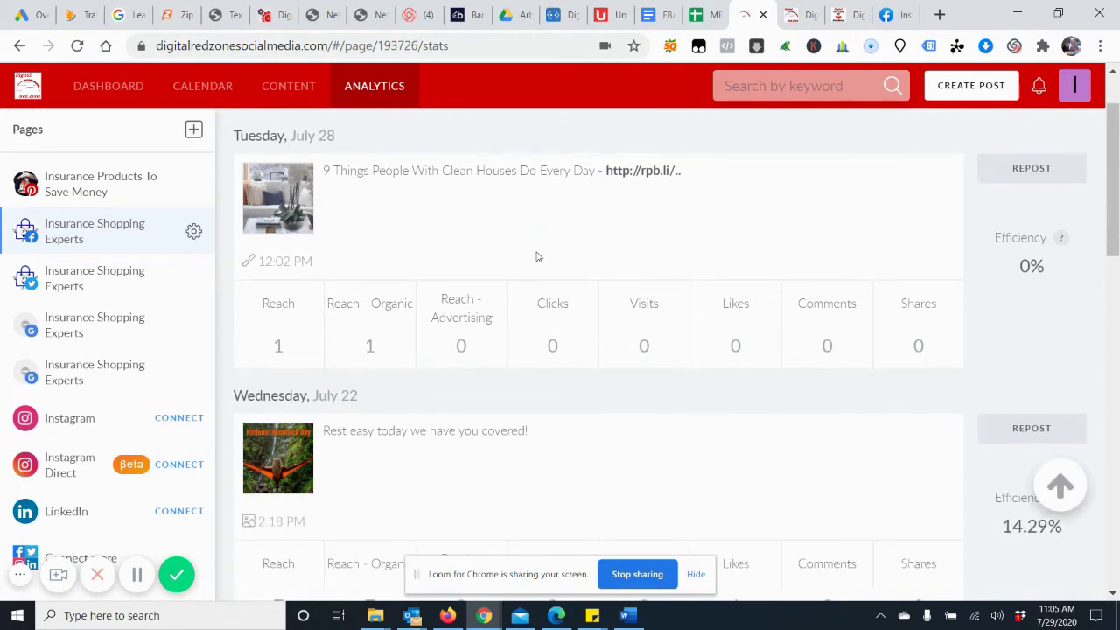
scroll(525, 320, "down", 2)
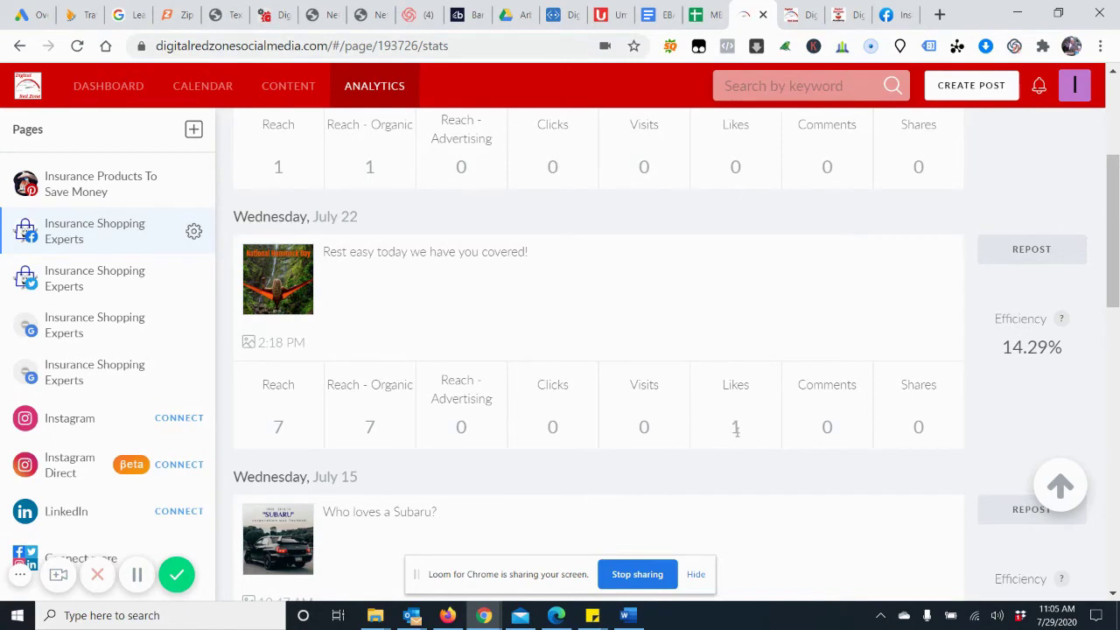
scroll(538, 365, "down", 3)
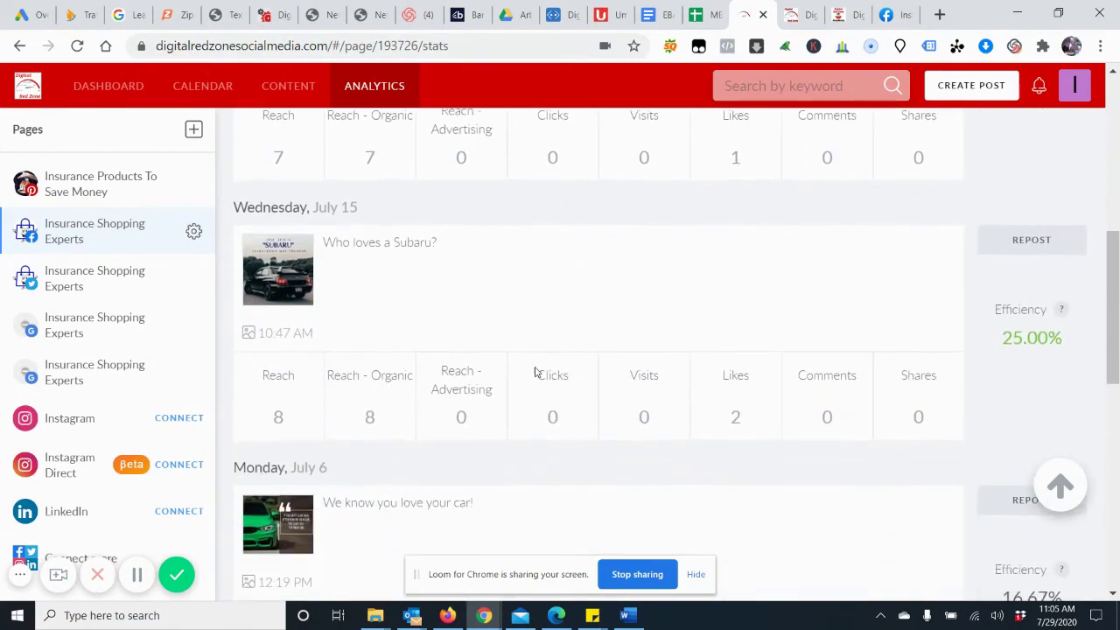
scroll(536, 371, "down", 1)
scroll(537, 374, "down", 1)
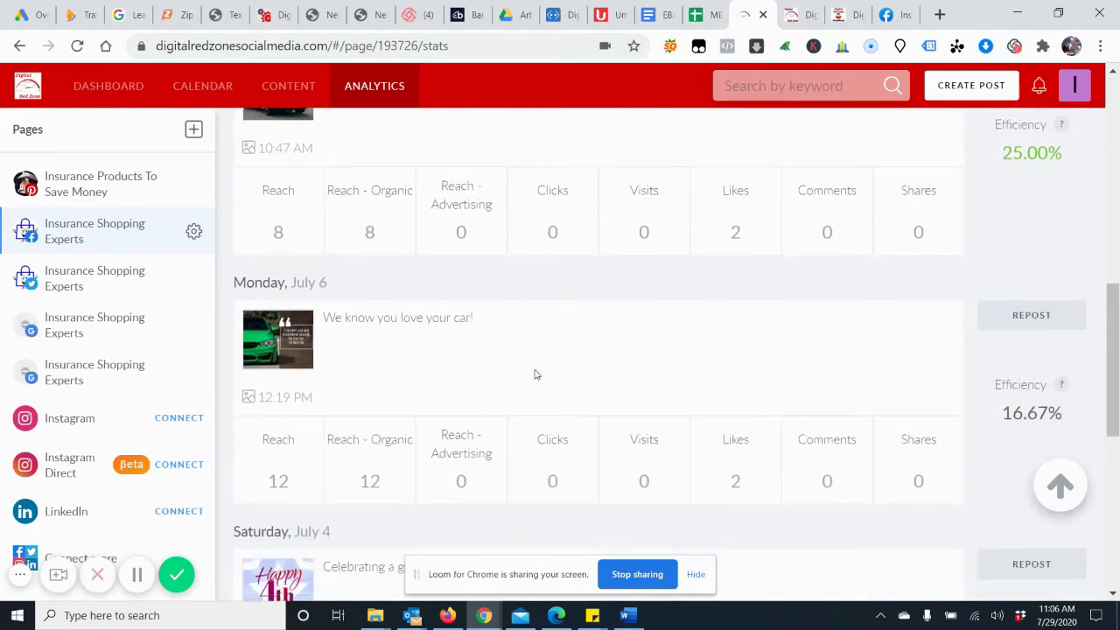
scroll(536, 375, "down", 3)
scroll(536, 374, "down", 1)
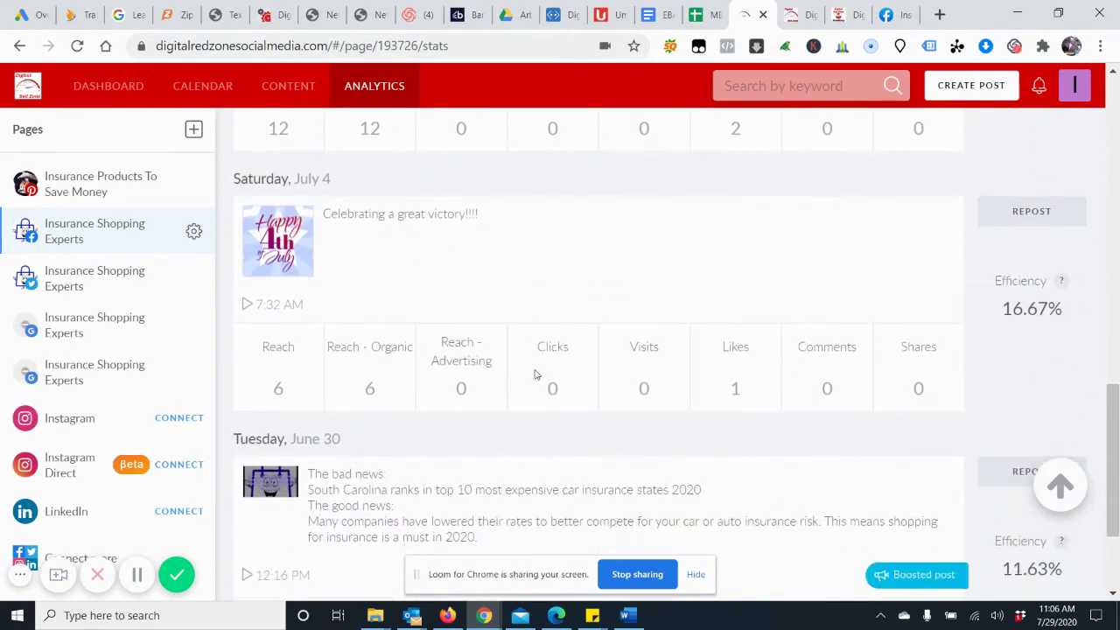
scroll(537, 374, "down", 2)
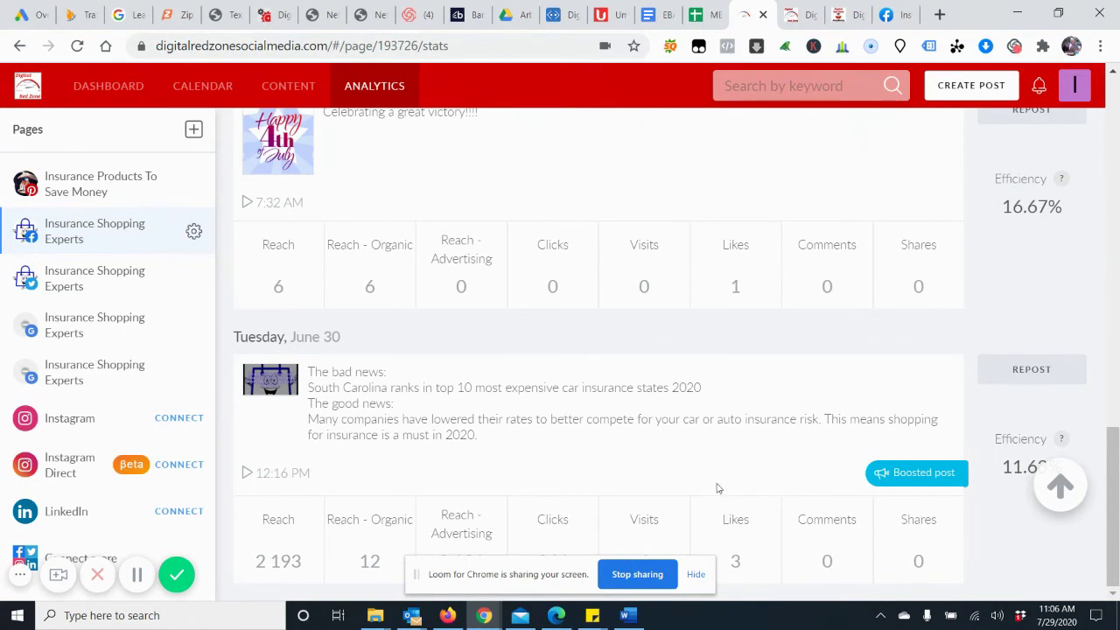
mouse_move(462, 581)
left_mouse_down()
mouse_move(743, 570)
mouse_move(638, 385)
mouse_move(603, 371)
left_mouse_up()
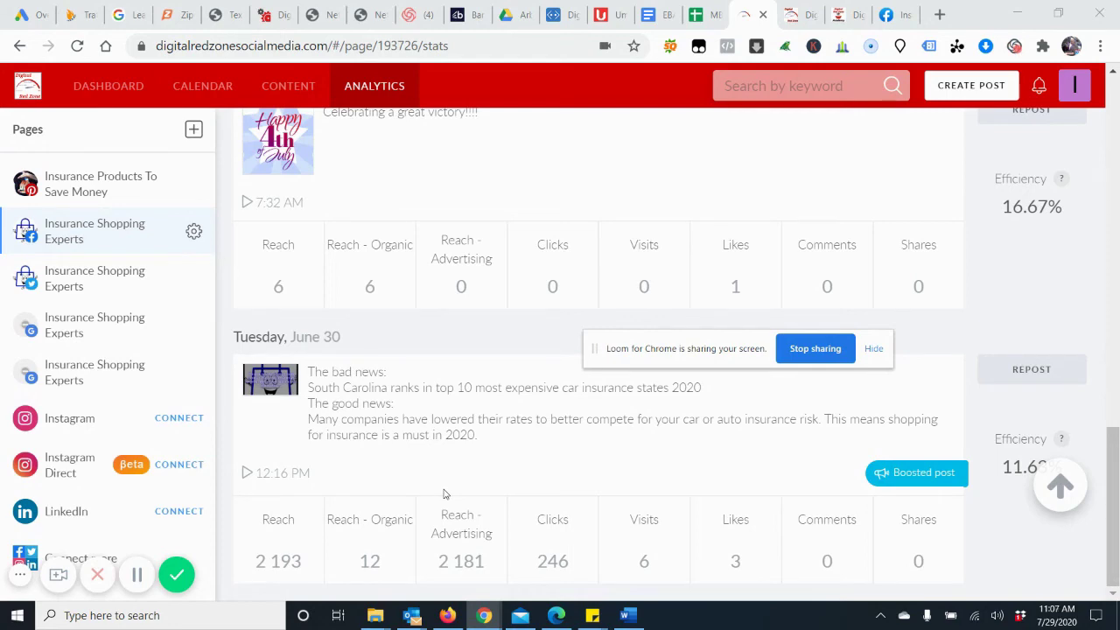
Step: Scroll back to the top of the Jun 29–Jul 29 statistics, showing the July 28 post
scroll(444, 494, "up", 15)
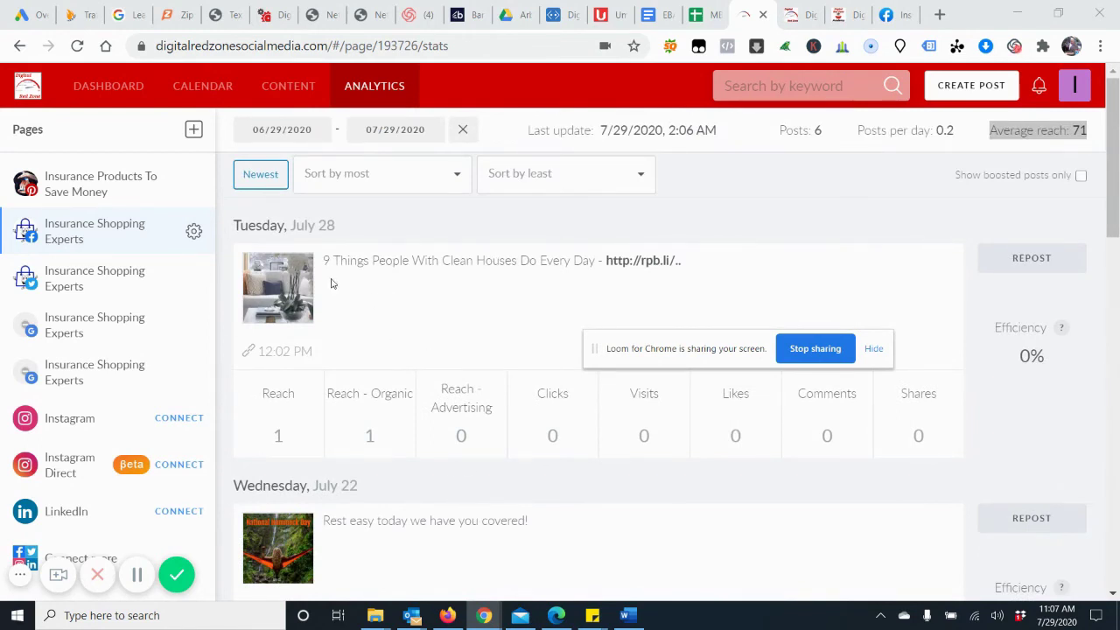
Step: Show the Twitter Insurance Shopping Experts page's statistics and review its 6 posts' Favourite and Retweet counts
left_click(75, 282)
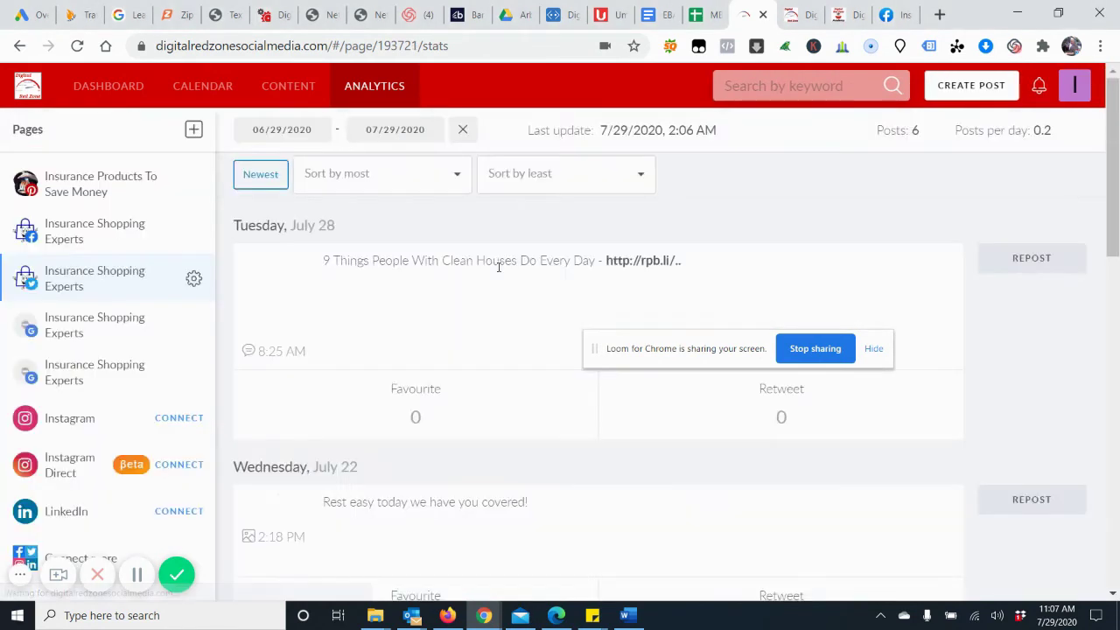
left_click_drag(662, 348, 540, 566)
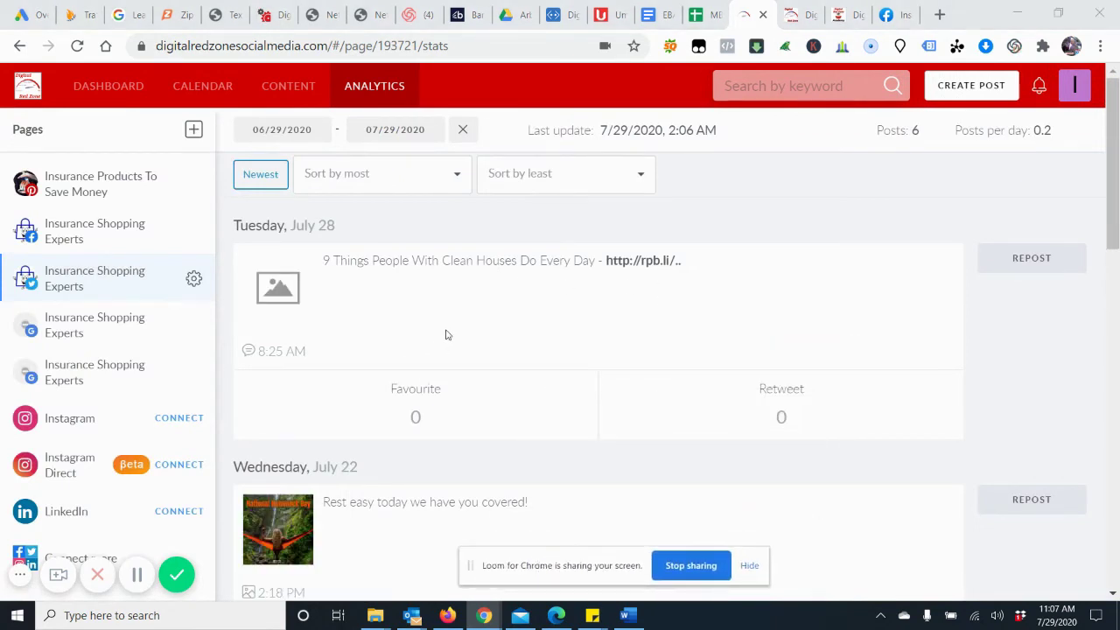
scroll(445, 335, "down", 3)
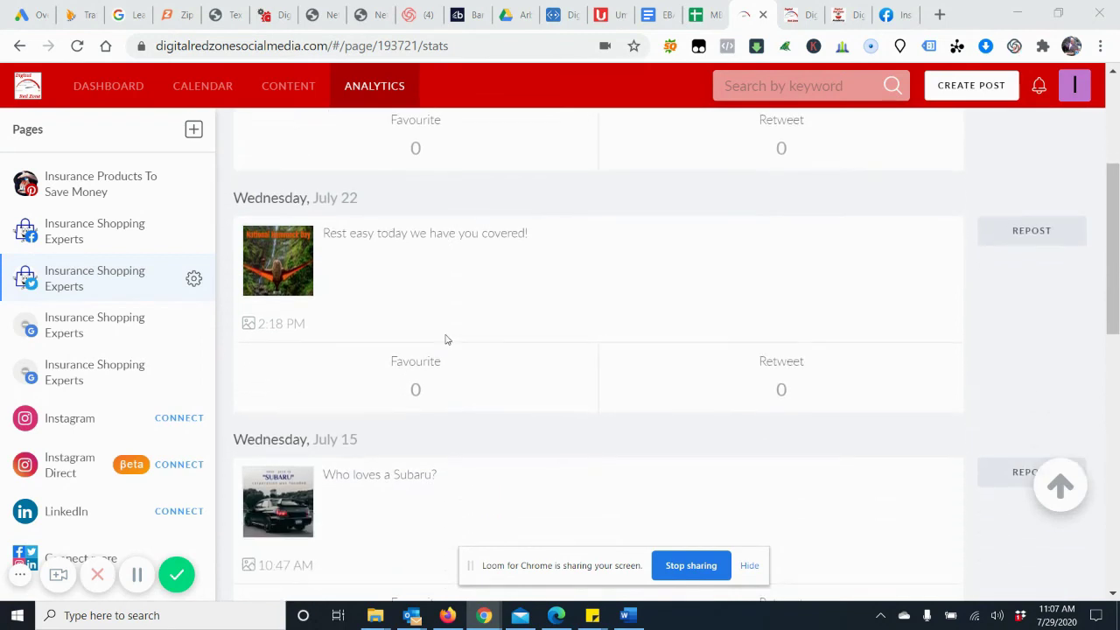
scroll(445, 338, "down", 3)
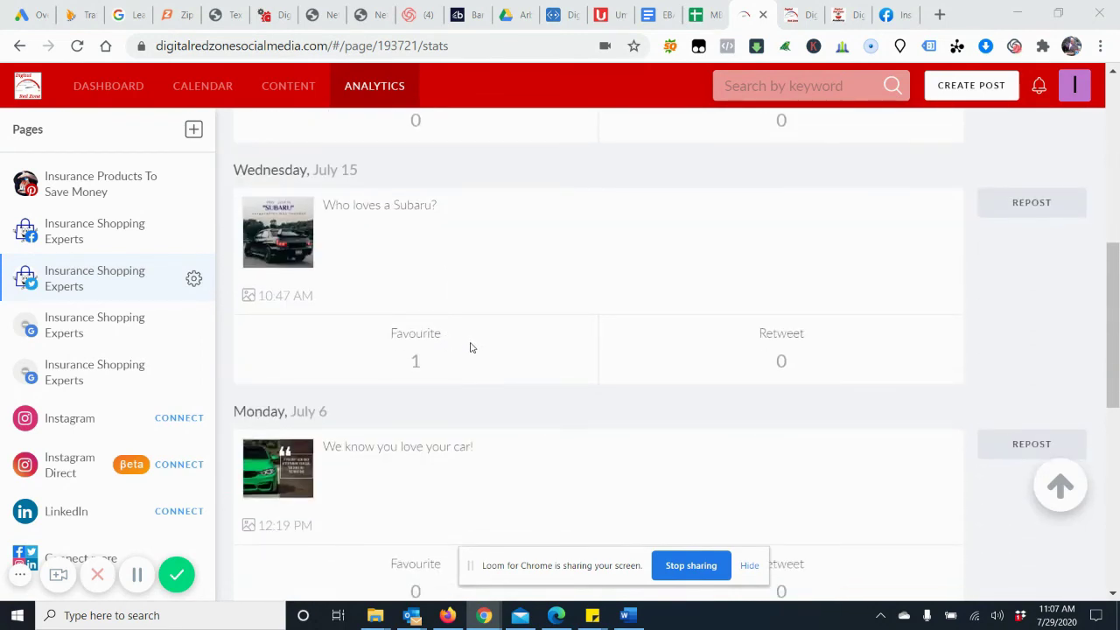
scroll(470, 351, "down", 3)
scroll(469, 352, "down", 3)
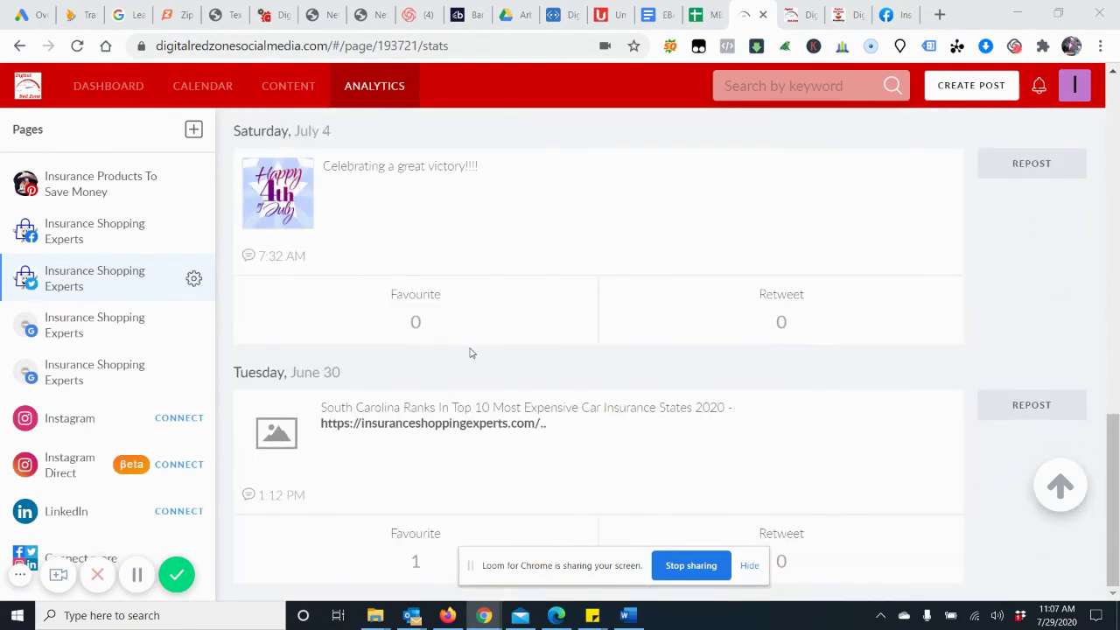
scroll(469, 352, "up", 10)
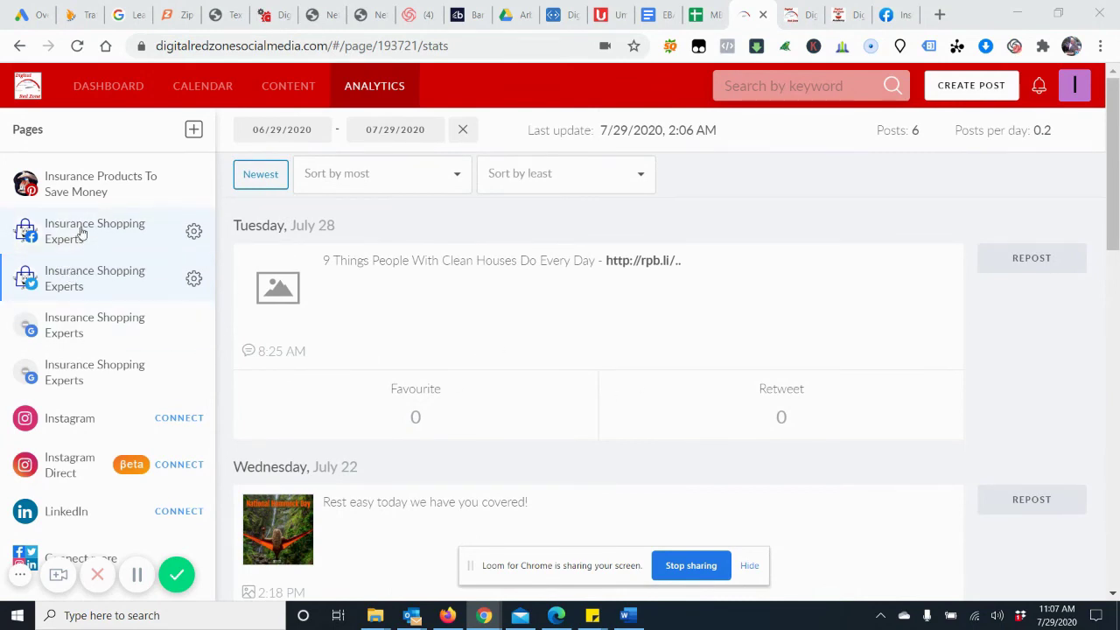
Step: Select the Facebook Insurance Shopping Experts page in the sidebar, showing 6 posts with average reach 71
left_click(81, 231)
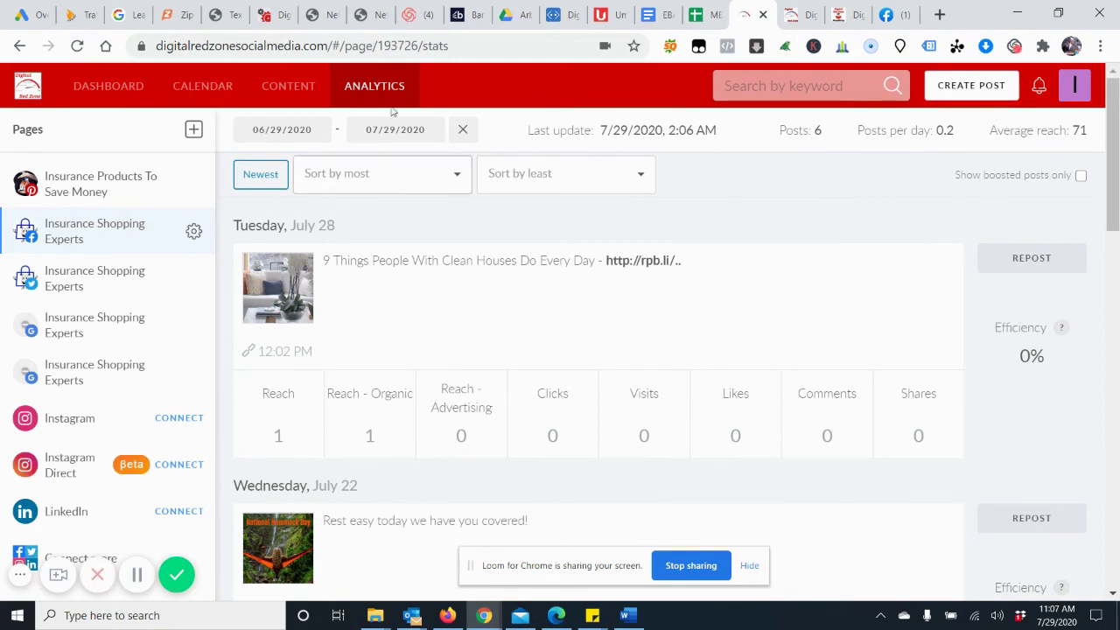
mouse_move(378, 91)
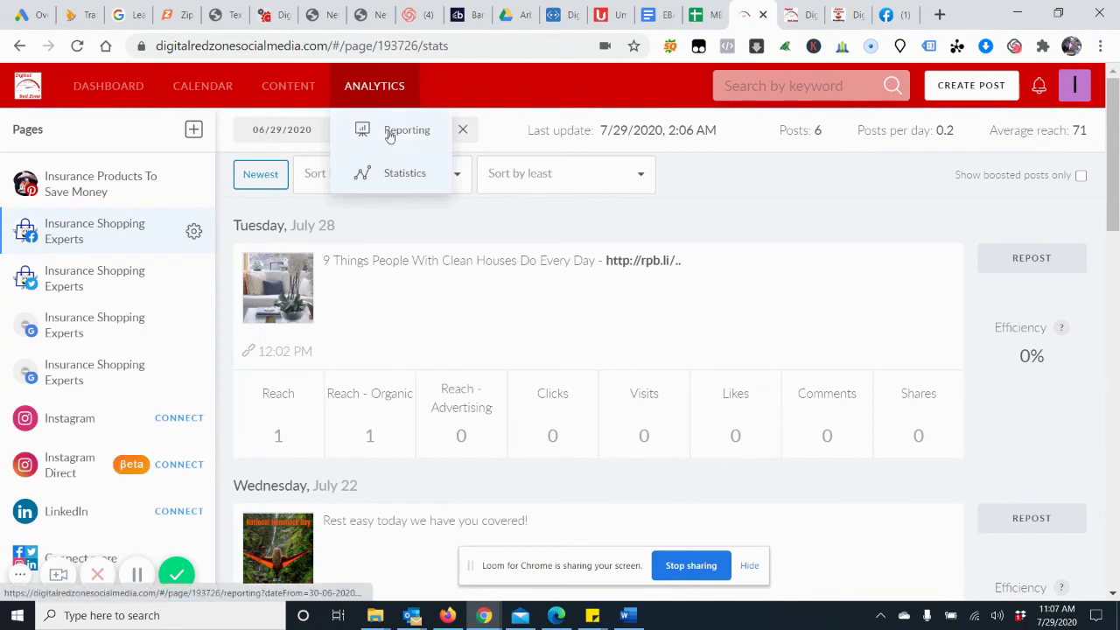